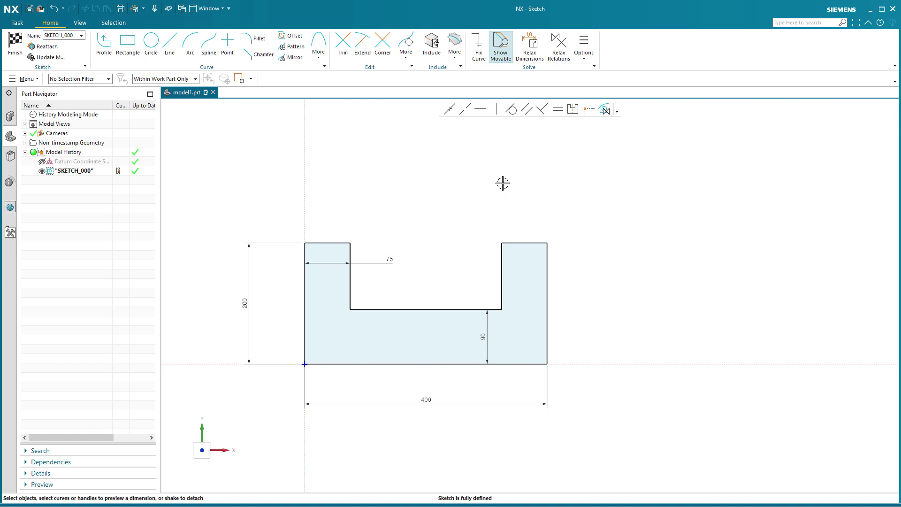
Turn on Relax Dimensions and drag the right leg's top edge downward.
click(530, 47)
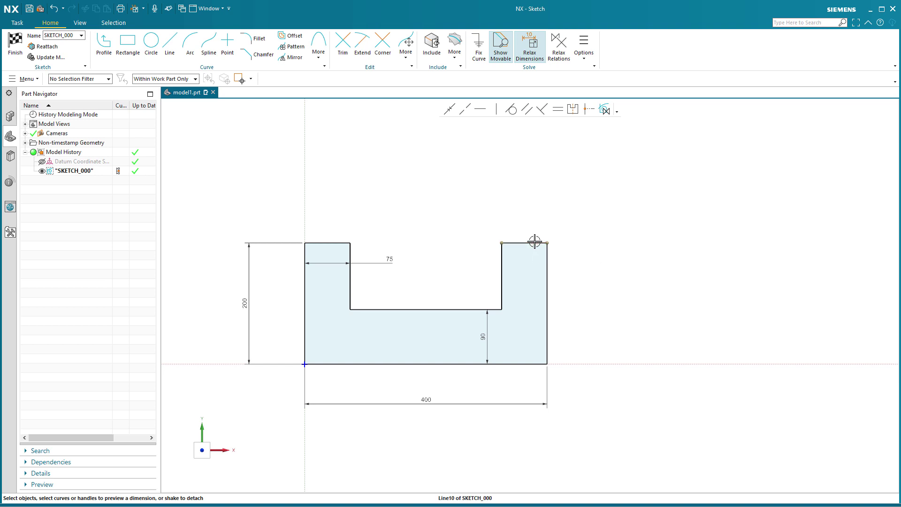
mouse_move(535, 240)
mouse_down()
mouse_move(532, 262)
mouse_move(527, 202)
mouse_move(525, 258)
mouse_up()
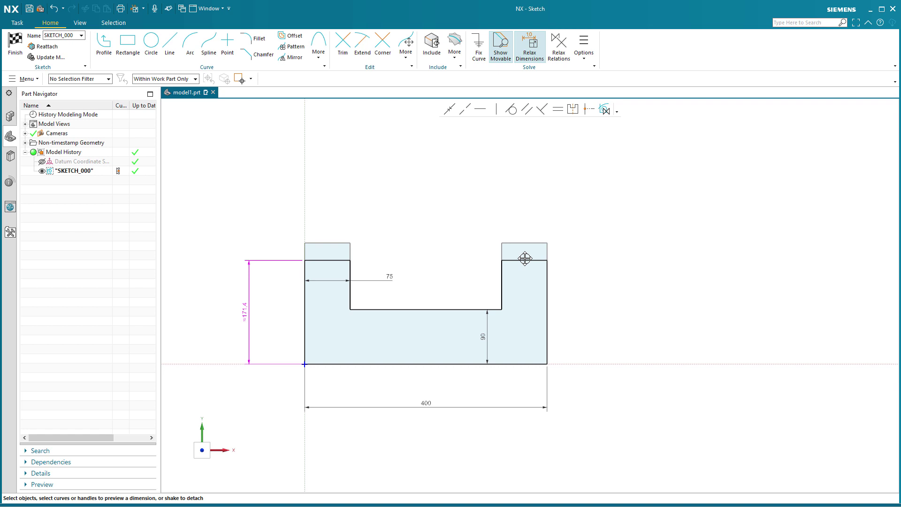
drag(525, 258, 523, 284)
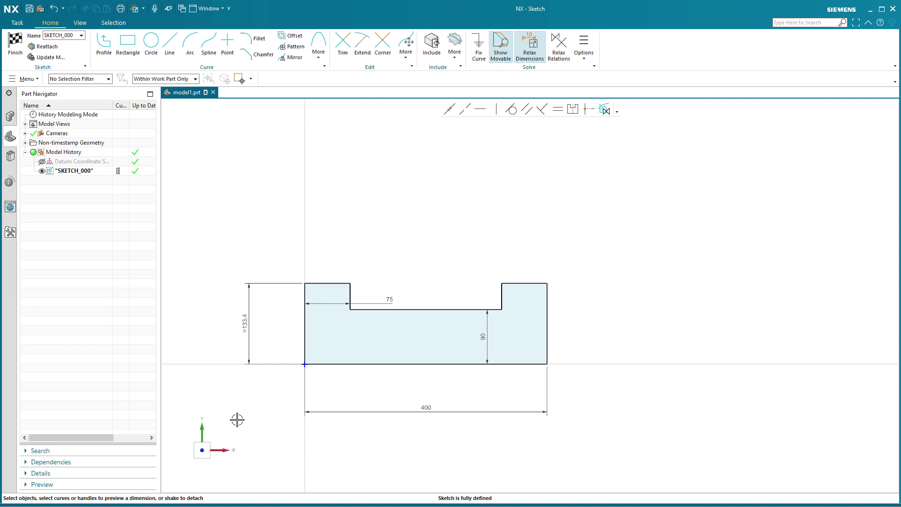
Change the overall height dimension from 200 to 135.
click(248, 335)
double_click(249, 323)
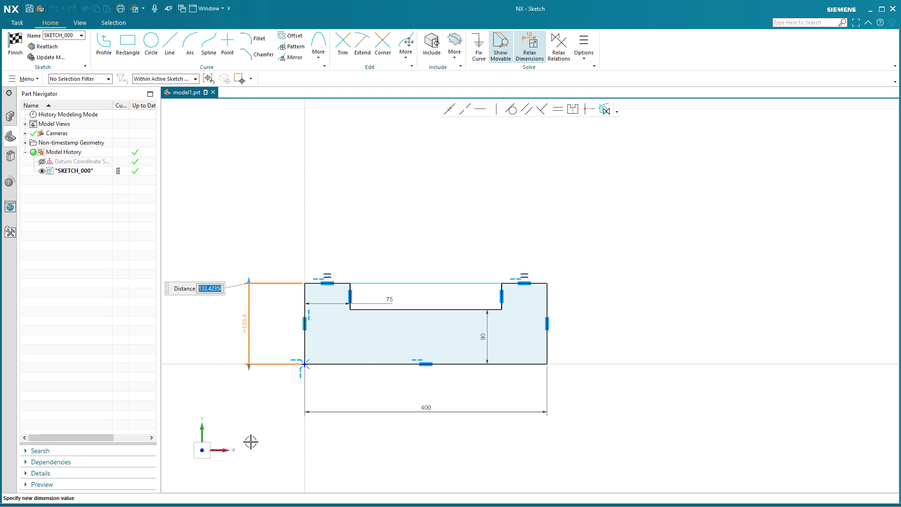
text(135)
key(Return)
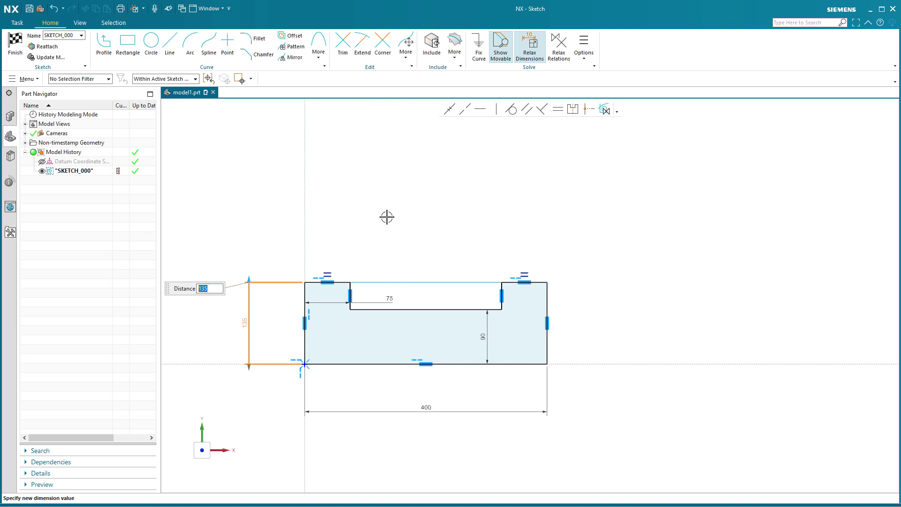
click(387, 217)
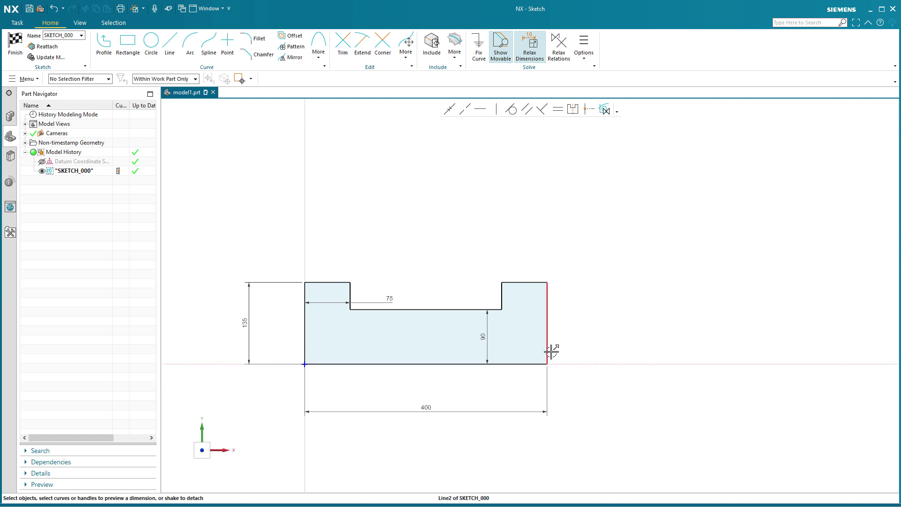
Drag the right edge out to widen the profile to about 458.8, then check top edge Line10's collinear relation.
drag(558, 352, 588, 353)
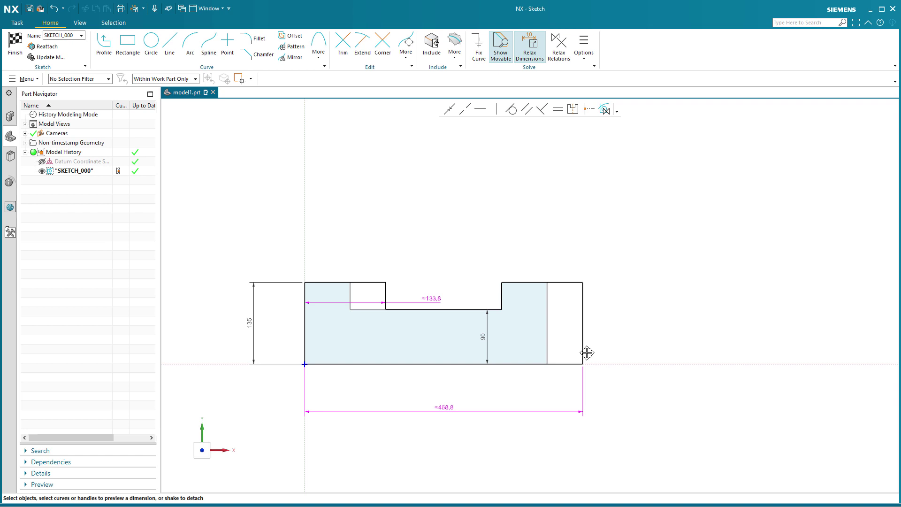
drag(587, 352, 588, 352)
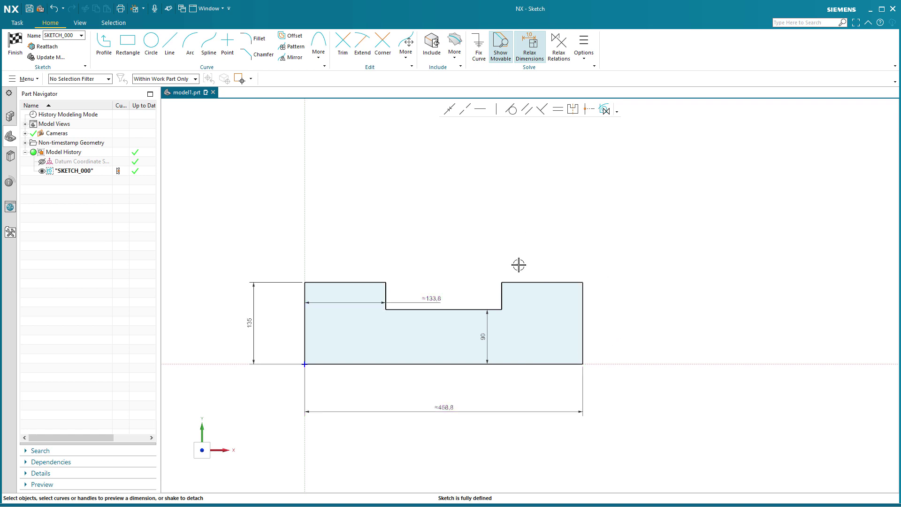
click(513, 280)
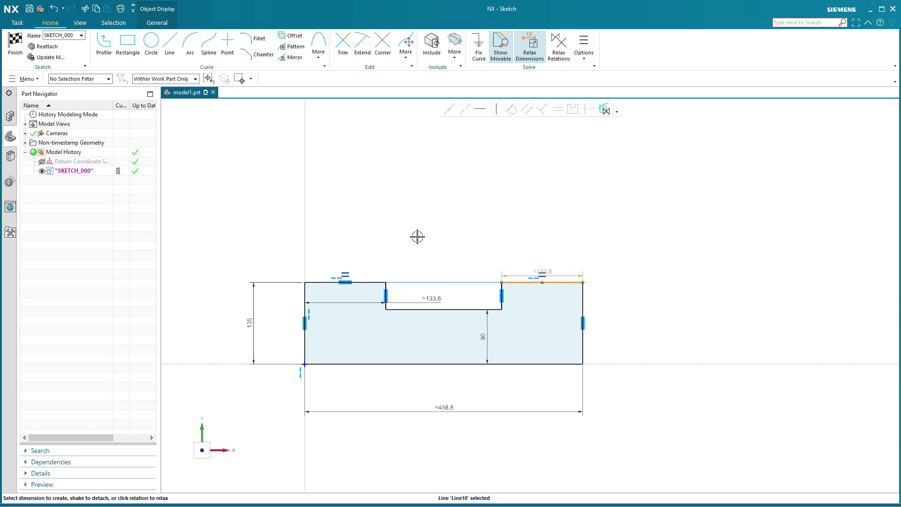
click(330, 273)
key(Escape)
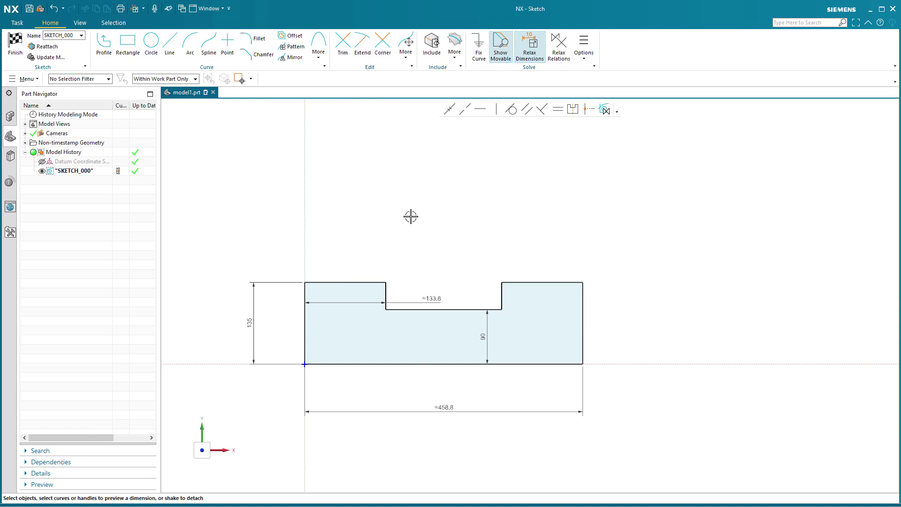
Edit the overall width dimension to 460, making the notch width 135.
double_click(448, 407)
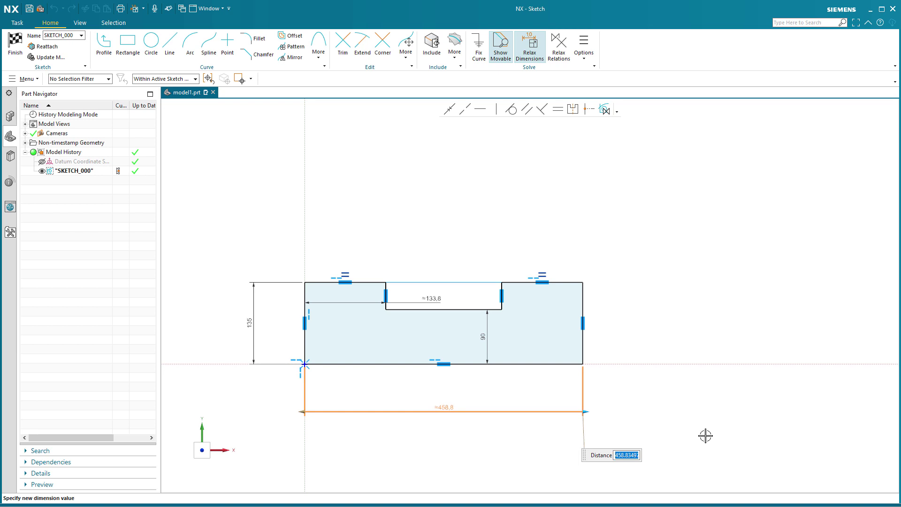
text(460)
key(Return)
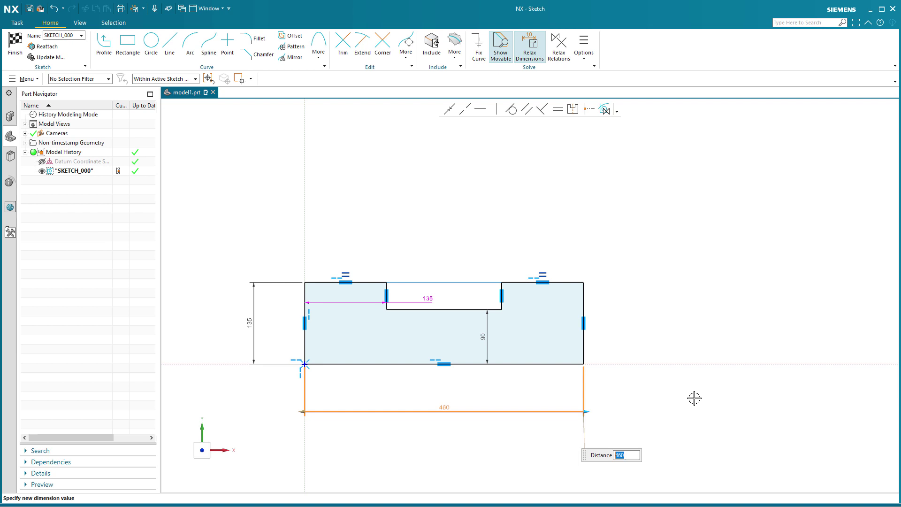
key(Escape)
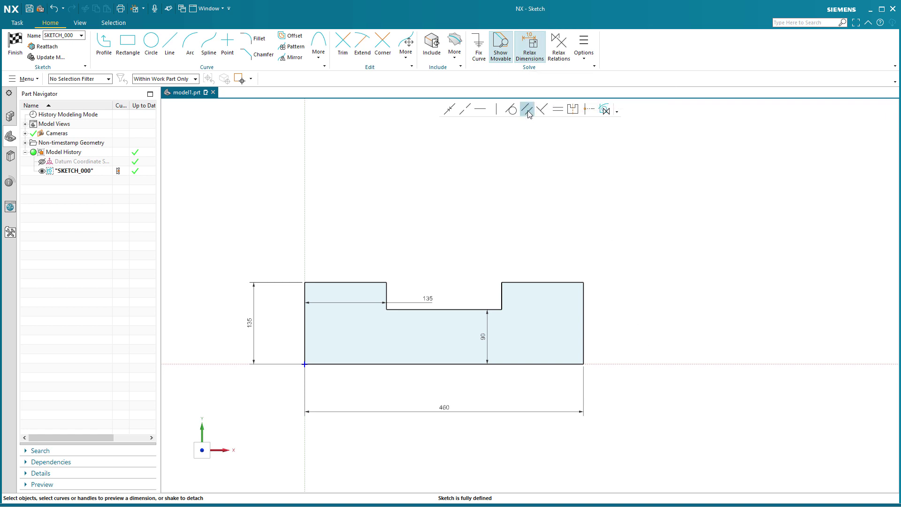
Drag the 460 width dimension's arrowhead until it reads 415, notch width 90, and accept.
double_click(447, 413)
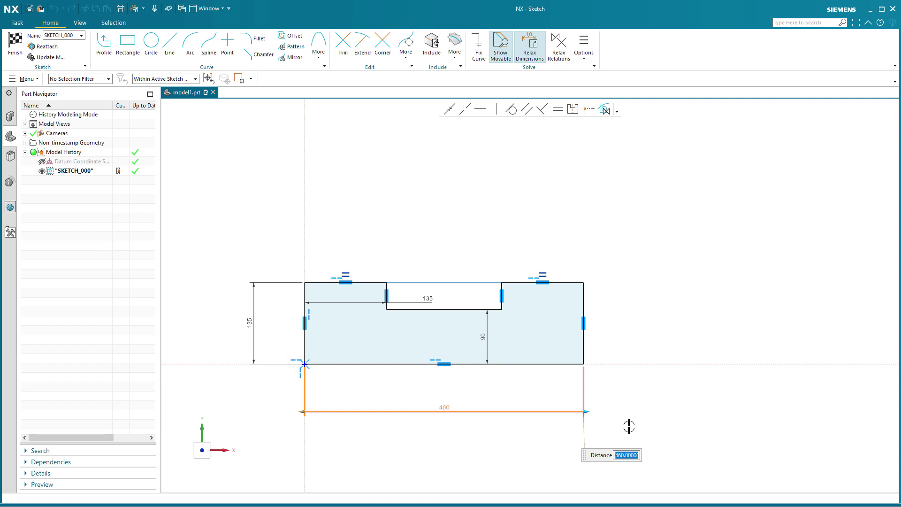
mouse_move(588, 413)
mouse_down()
mouse_move(607, 415)
mouse_move(574, 420)
mouse_up()
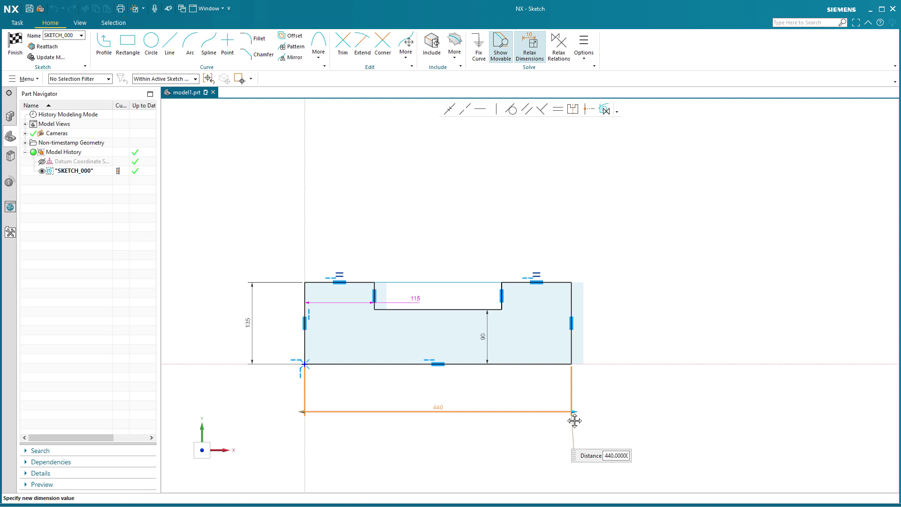
drag(575, 421, 558, 421)
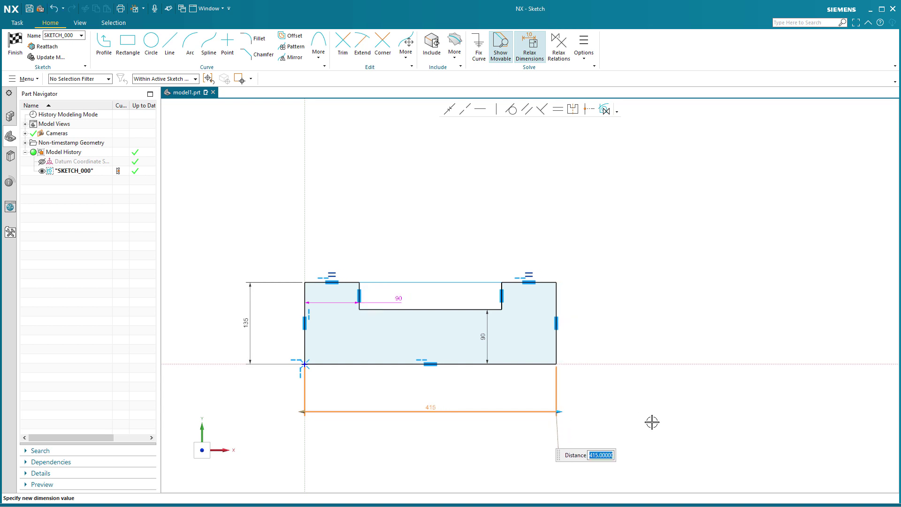
click(584, 219)
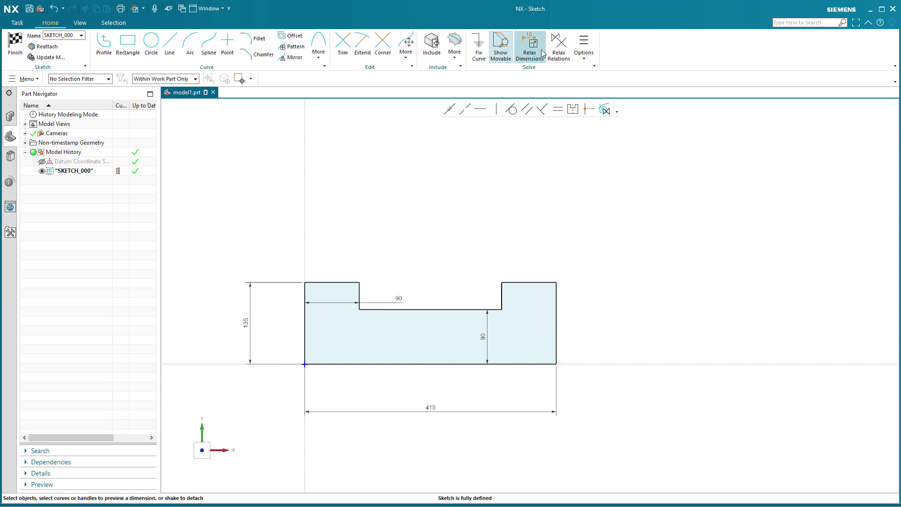
Drag the width dimension's end with Relax Dimensions back on until it reads 450, notch 125.
double_click(455, 414)
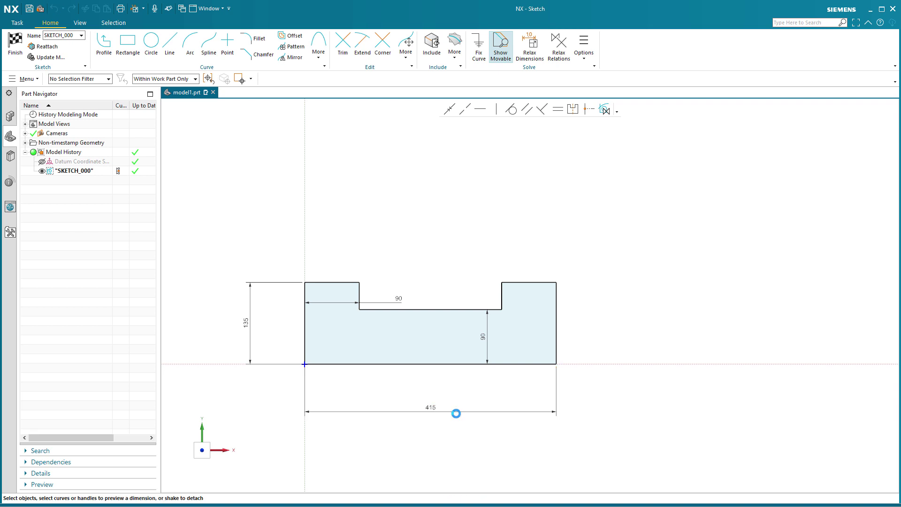
drag(563, 413, 631, 416)
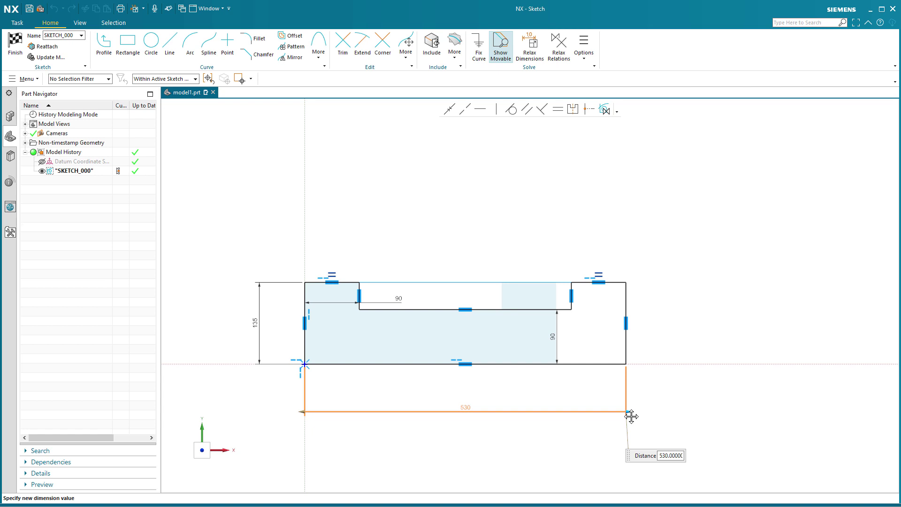
drag(631, 416, 616, 415)
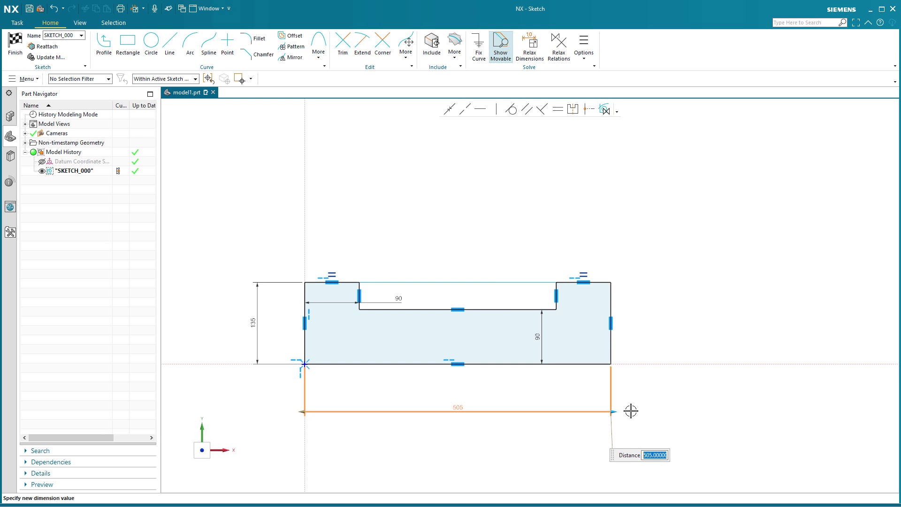
click(534, 47)
drag(610, 412, 581, 415)
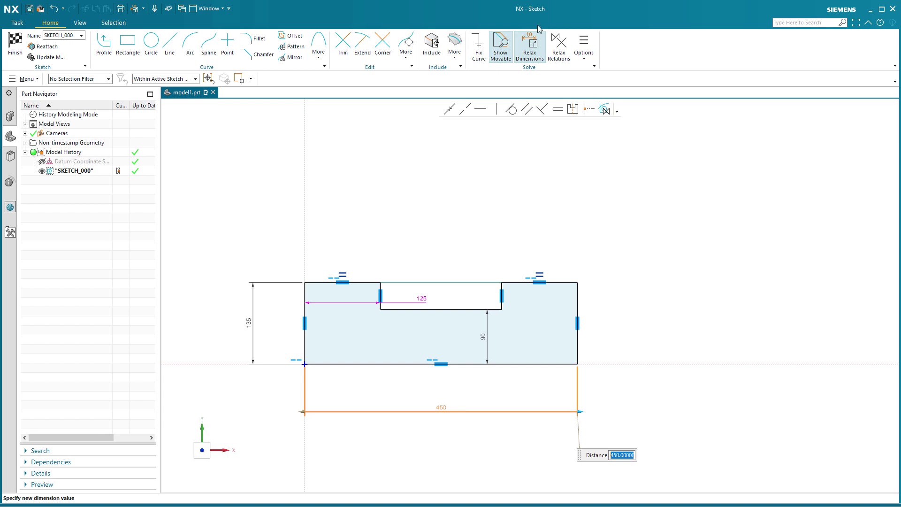
Accept 450, set the width to 470, then drag the width dimension down to 395, notch 145.
click(503, 185)
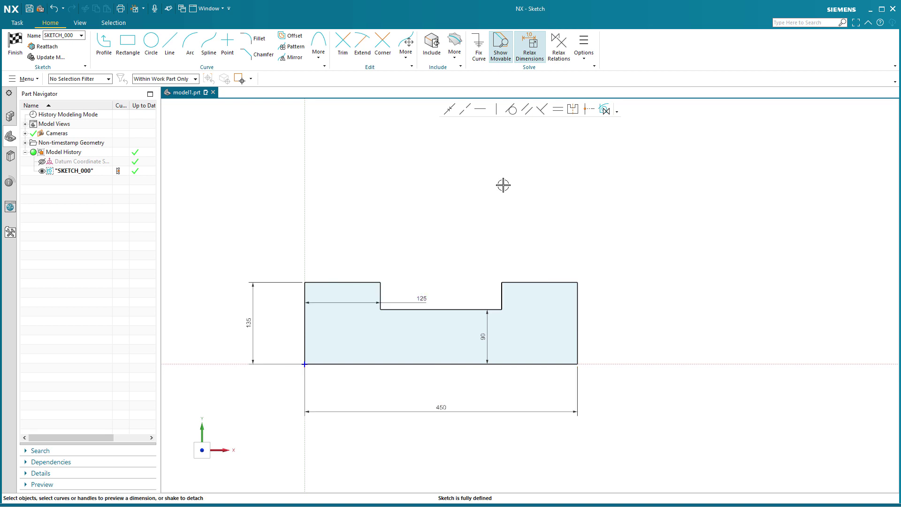
double_click(432, 408)
mouse_move(597, 406)
mouse_down()
mouse_move(551, 415)
mouse_move(590, 414)
mouse_up()
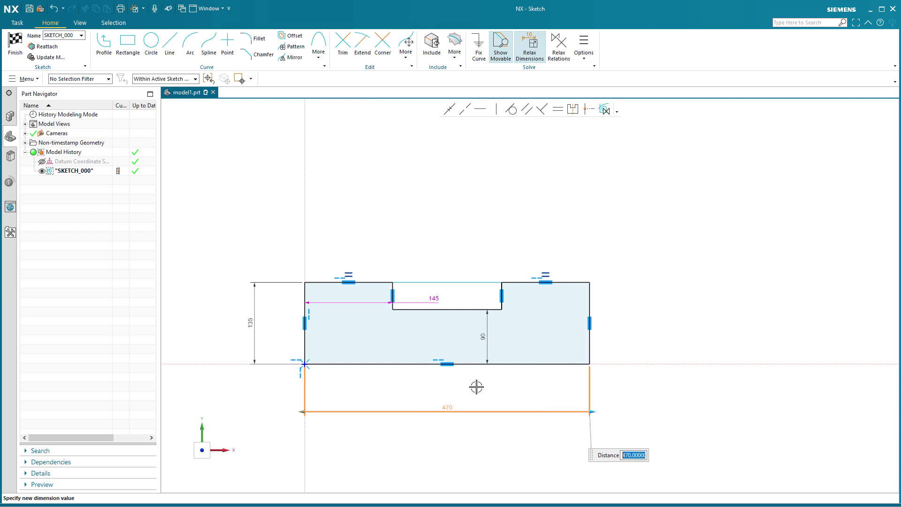
click(455, 224)
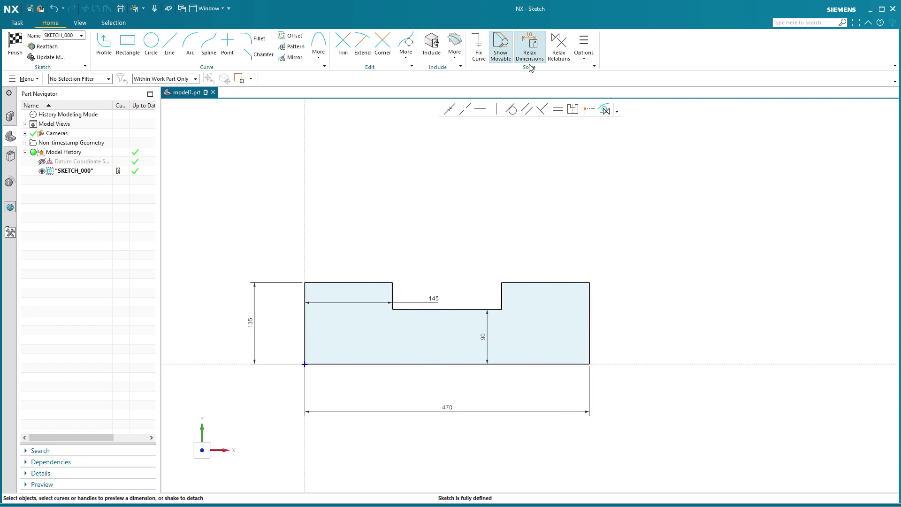
double_click(497, 411)
drag(589, 412, 549, 417)
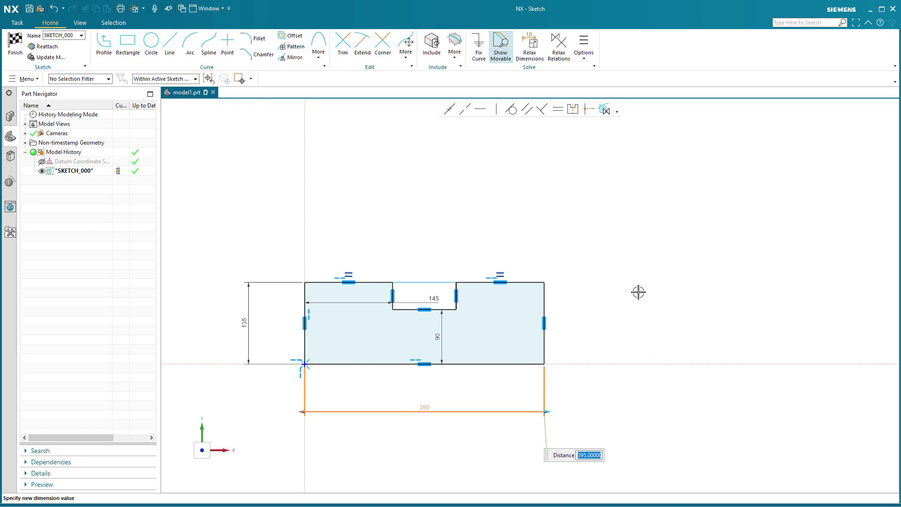
Confirm 395 in the Distance box, leaving the sketch fully defined.
key(Return)
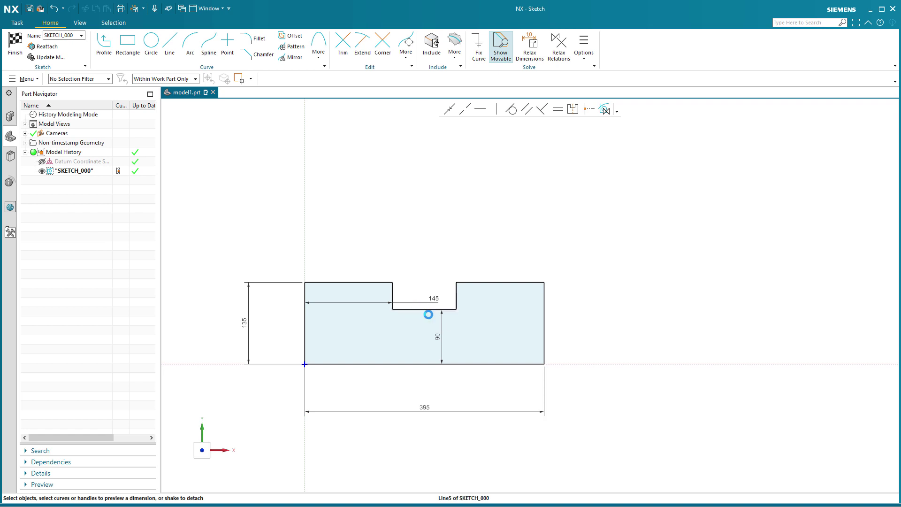
Drag the notch's bottom line Line5 upward above the top edge to form a T-shaped raised centre.
click(432, 310)
mouse_move(395, 310)
mouse_down()
mouse_move(409, 335)
mouse_move(426, 202)
mouse_up()
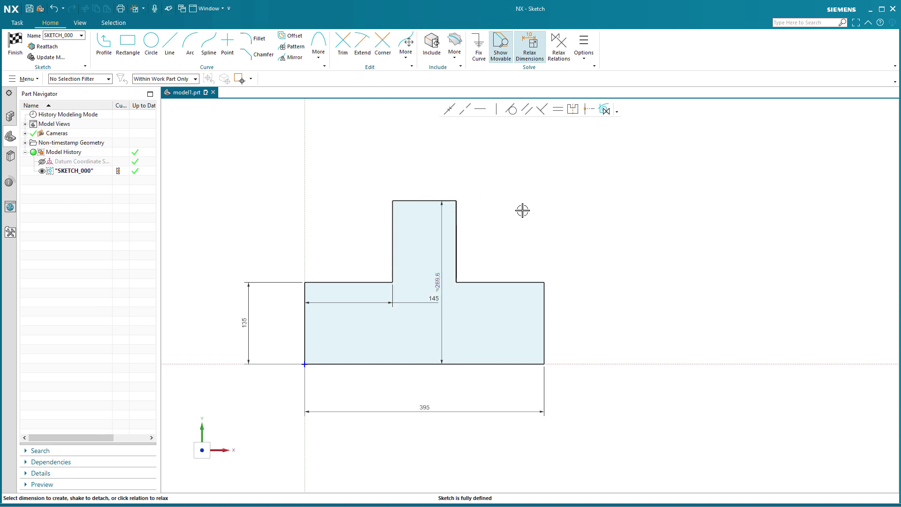